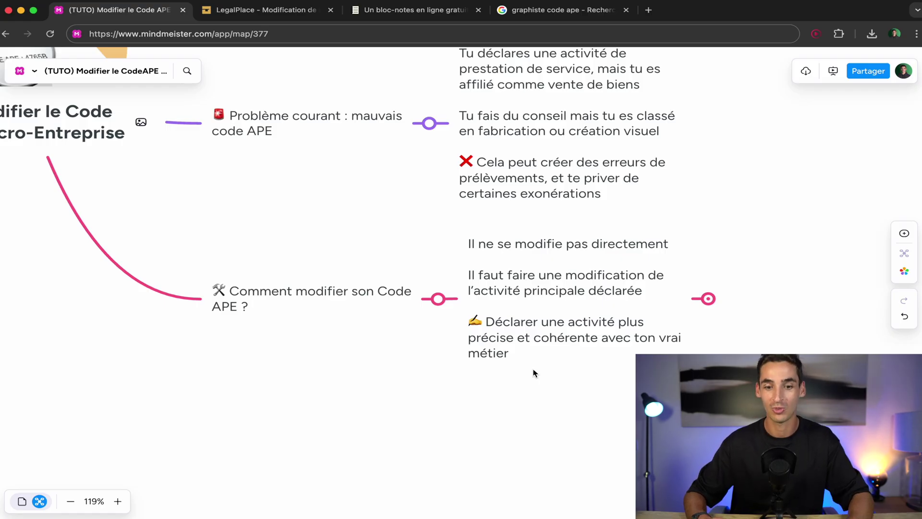
Expand the collapsed 'Changement en direct de mon code APE' idea and pan the map left to show it.
{"action": "left_click", "coordinate": [708, 299]}
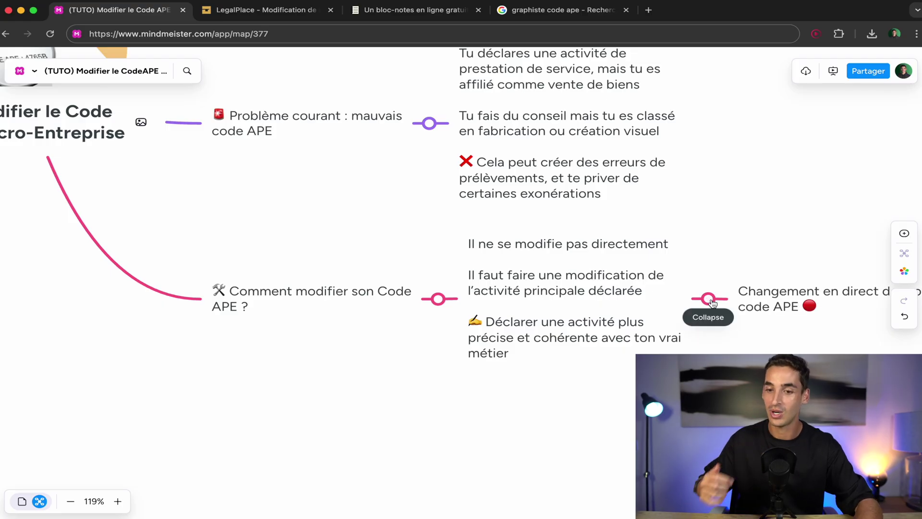
{"action": "left_click_drag", "start_coordinate": [719, 288], "coordinate": [475, 294]}
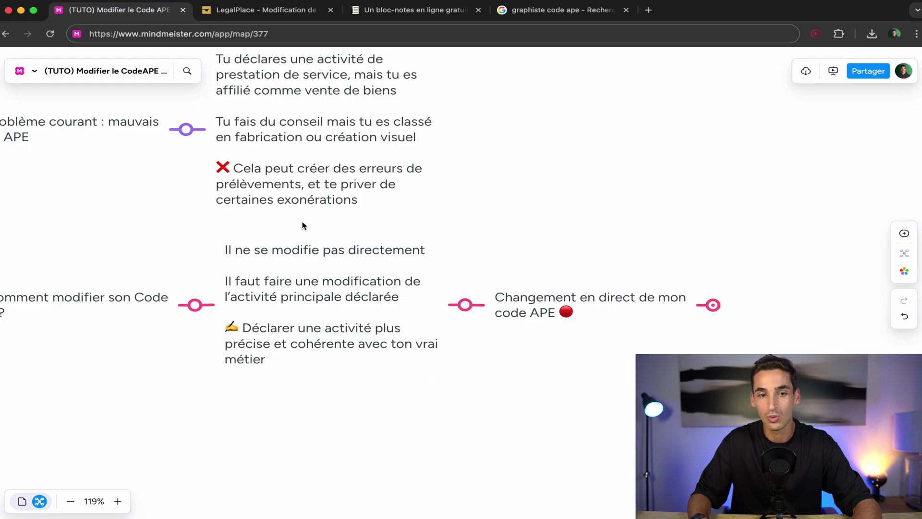
{"action": "left_click", "coordinate": [240, 13]}
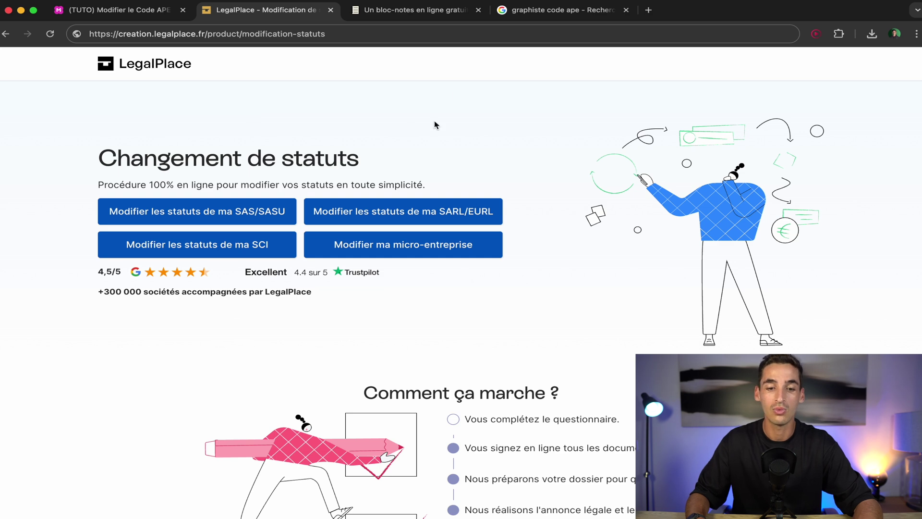
Launch 'Modifier ma micro-entreprise' from the change-of-statutes page.
{"action": "left_click", "coordinate": [377, 250]}
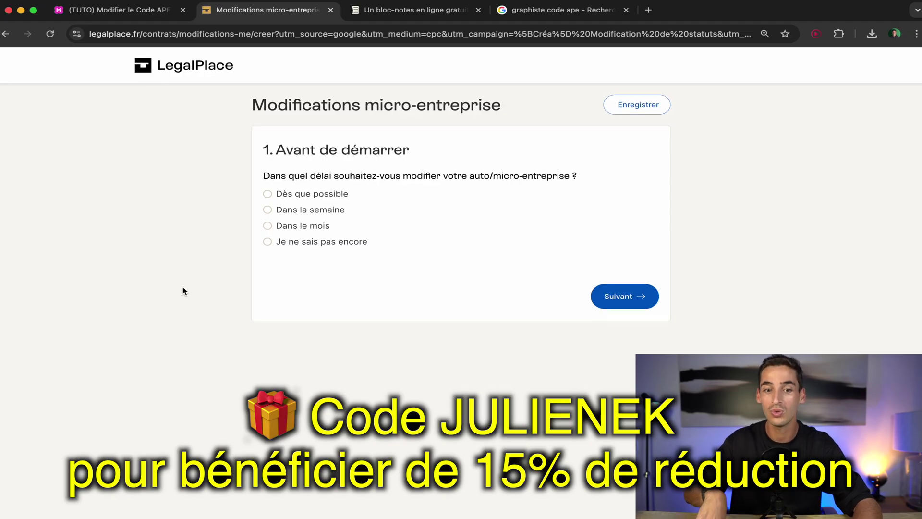
Answer 'Dès que possible' for when the modification should take effect.
{"action": "scroll", "coordinate": [182, 291], "scroll_direction": "down", "scroll_amount": 1}
{"action": "scroll", "coordinate": [183, 290], "scroll_direction": "down", "scroll_amount": 1}
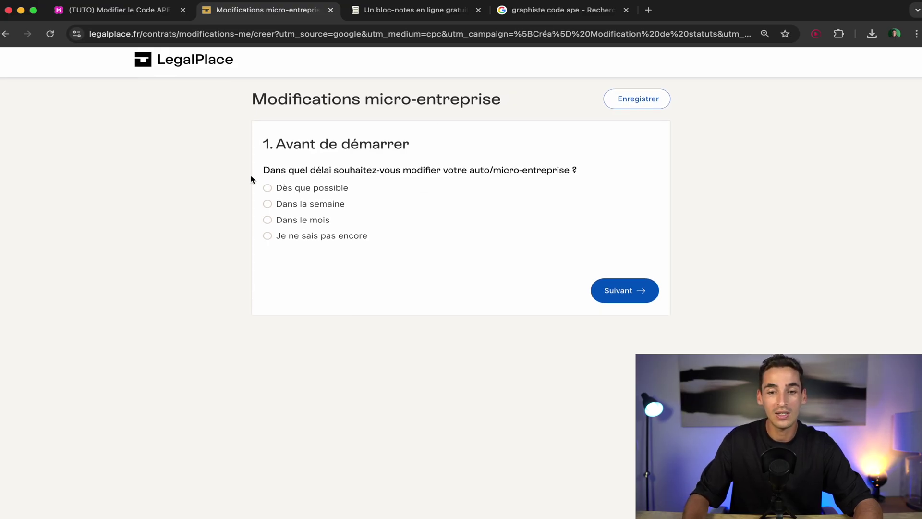
{"action": "left_click", "coordinate": [291, 190]}
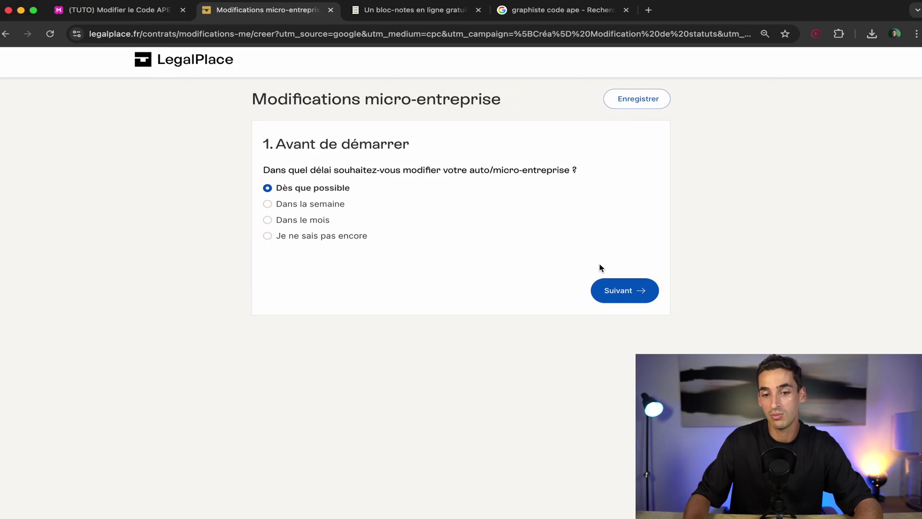
{"action": "left_click", "coordinate": [629, 290]}
Set civility to Monsieur and enter the first and last name.
{"action": "left_click", "coordinate": [373, 210]}
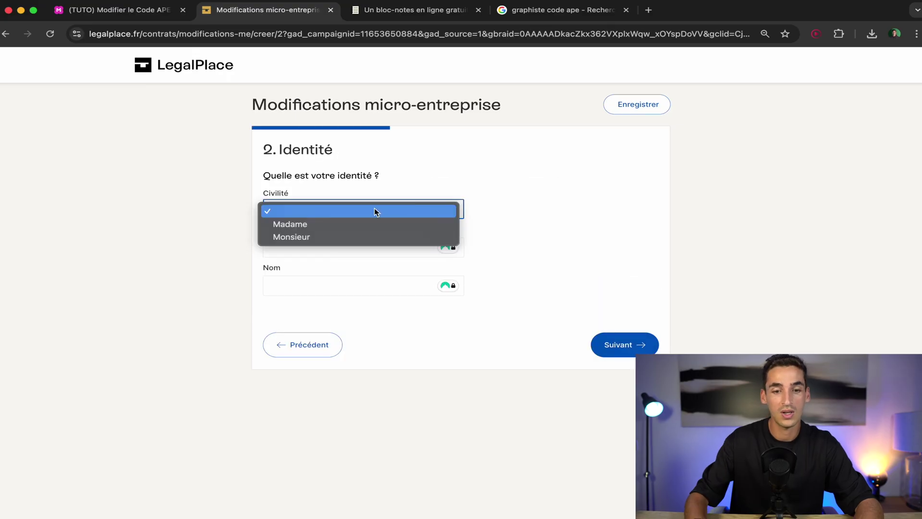
{"action": "left_click", "coordinate": [364, 236]}
{"action": "left_click", "coordinate": [311, 248]}
{"action": "type", "text": "Julien"}
{"action": "left_click", "coordinate": [309, 283]}
{"action": "type", "text": "Eu"}
{"action": "left_click", "coordinate": [601, 352]}
Copy the saved SIREN number from the notes for the micro-entreprise step.
{"action": "left_click", "coordinate": [362, 247]}
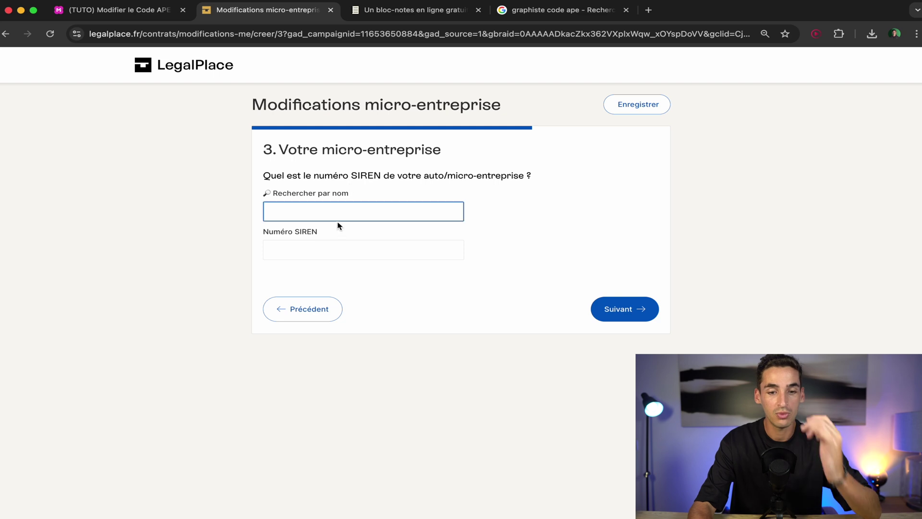
{"action": "left_click", "coordinate": [397, 15]}
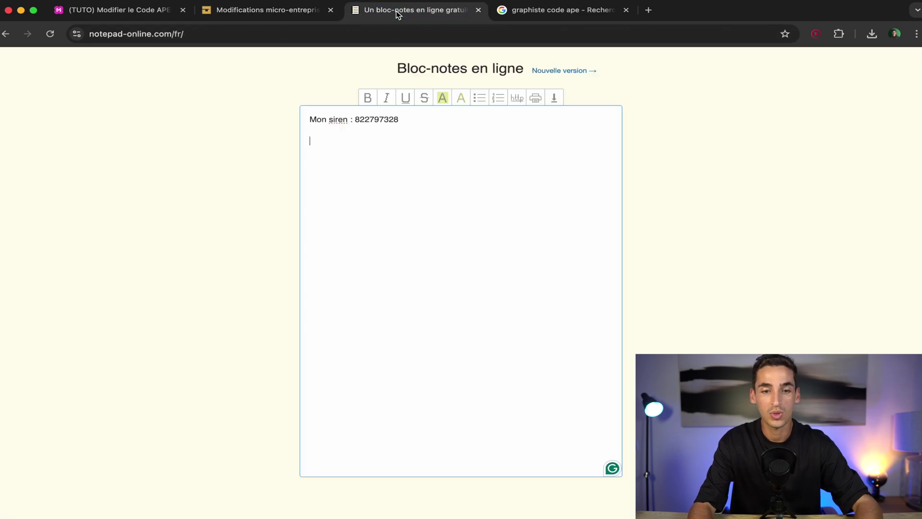
{"action": "double_click", "coordinate": [389, 120]}
{"action": "key", "text": "super+c"}
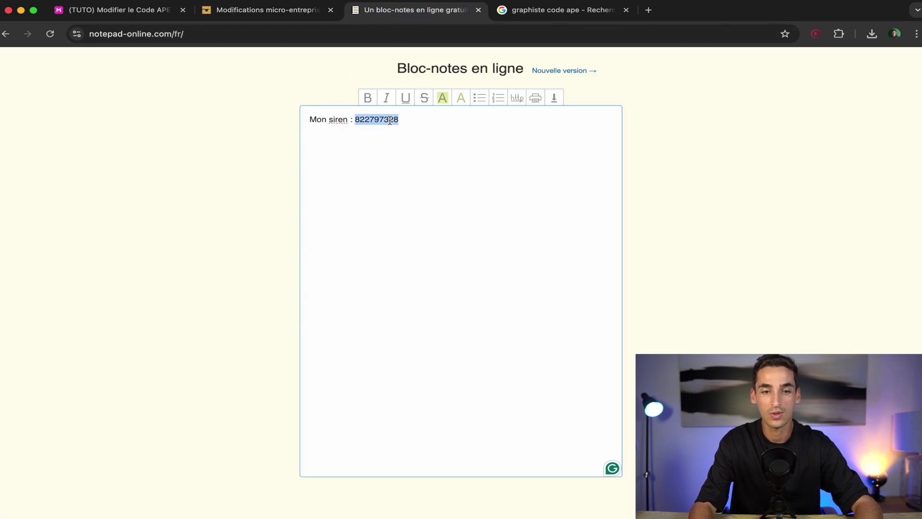
{"action": "left_click", "coordinate": [273, 11]}
Paste the SIREN number into the Numéro SIREN field.
{"action": "left_click", "coordinate": [324, 250]}
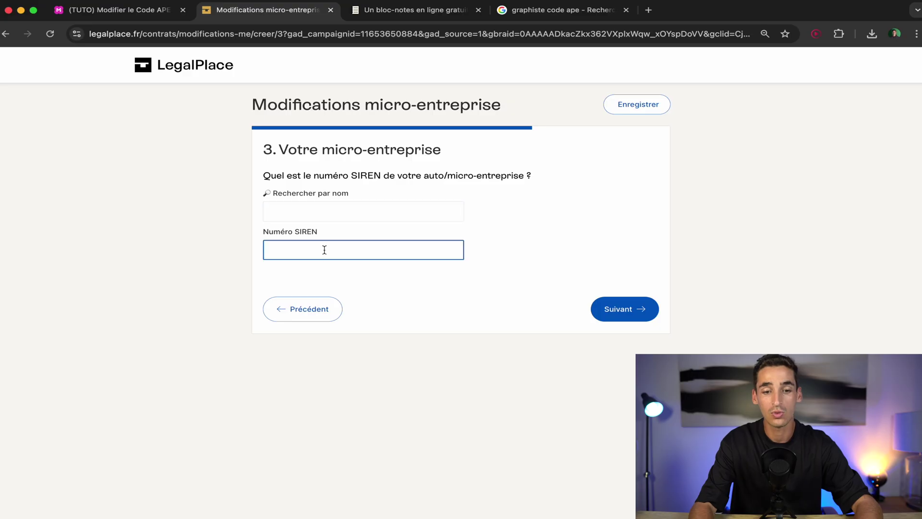
{"action": "key", "text": "super+v"}
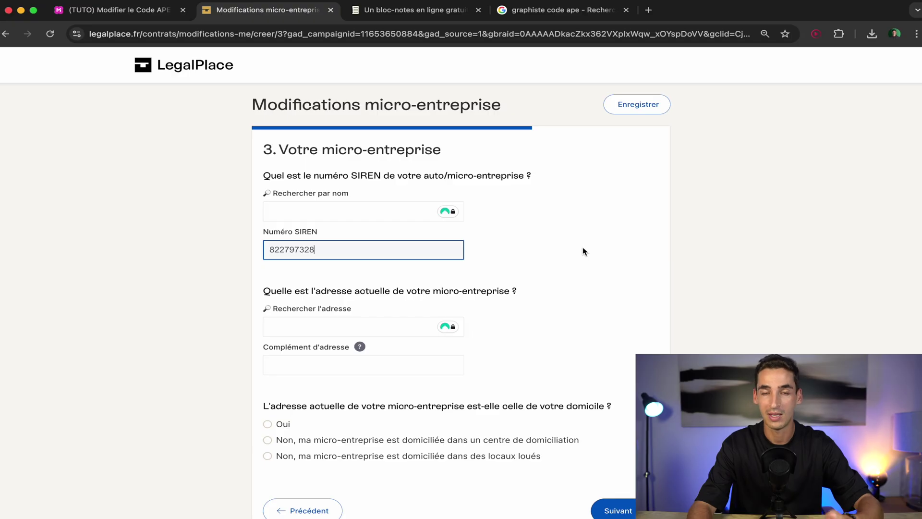
{"action": "scroll", "coordinate": [317, 273], "scroll_direction": "down", "scroll_amount": 1}
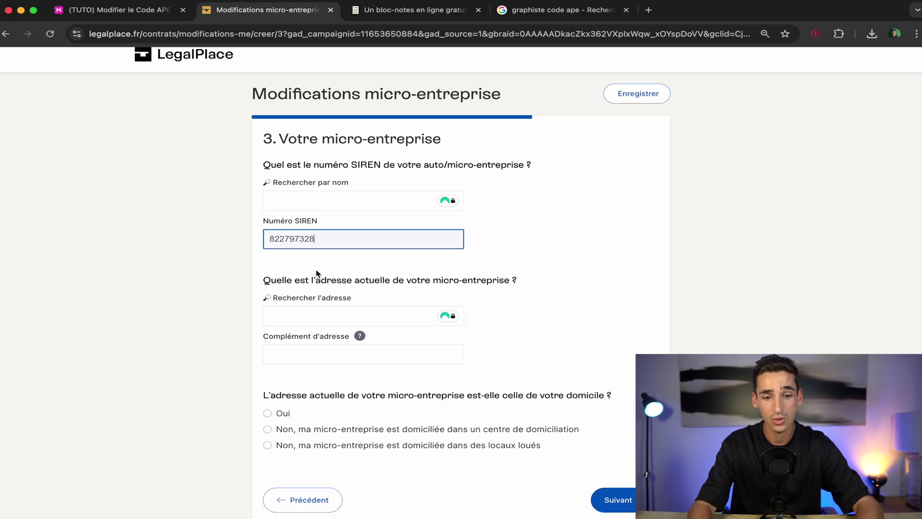
Enter the business address from the suggestions and confirm it is the home address.
{"action": "left_click", "coordinate": [403, 315]}
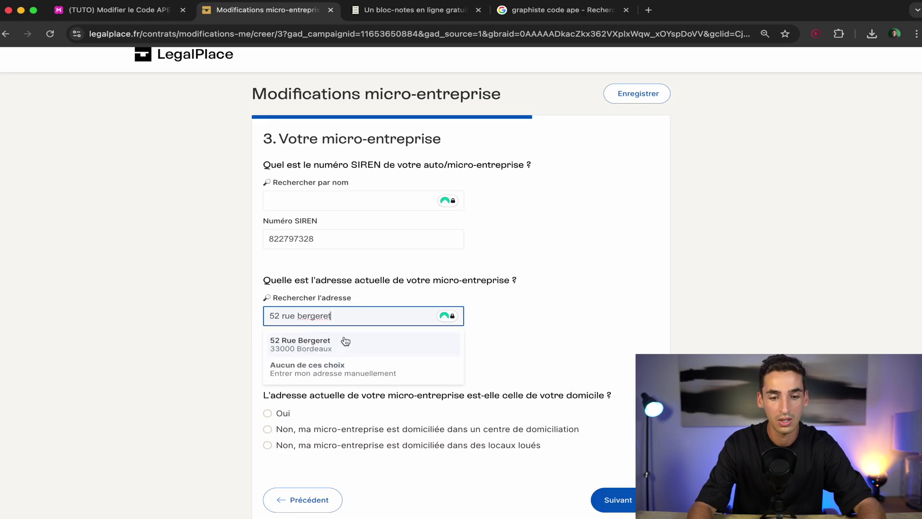
{"action": "left_click", "coordinate": [345, 341]}
{"action": "scroll", "coordinate": [745, 326], "scroll_direction": "down", "scroll_amount": 3}
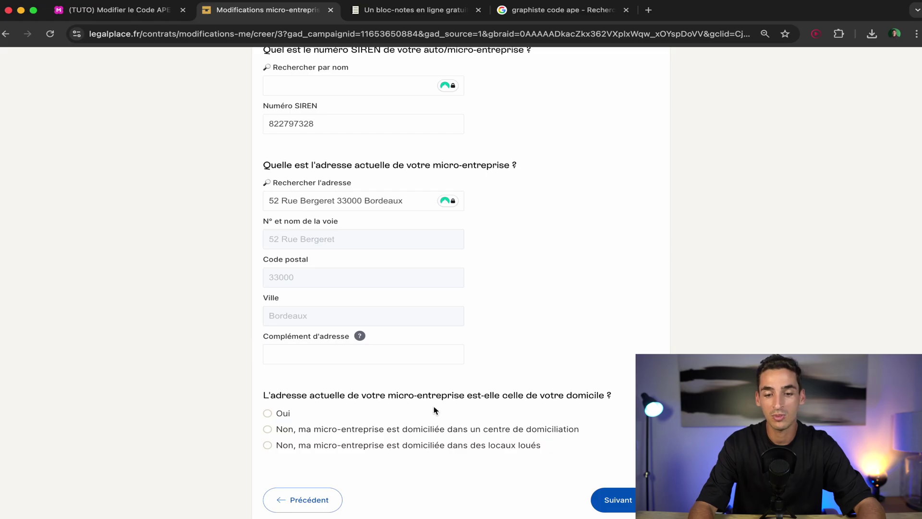
{"action": "left_click", "coordinate": [268, 413]}
{"action": "left_click", "coordinate": [618, 502]}
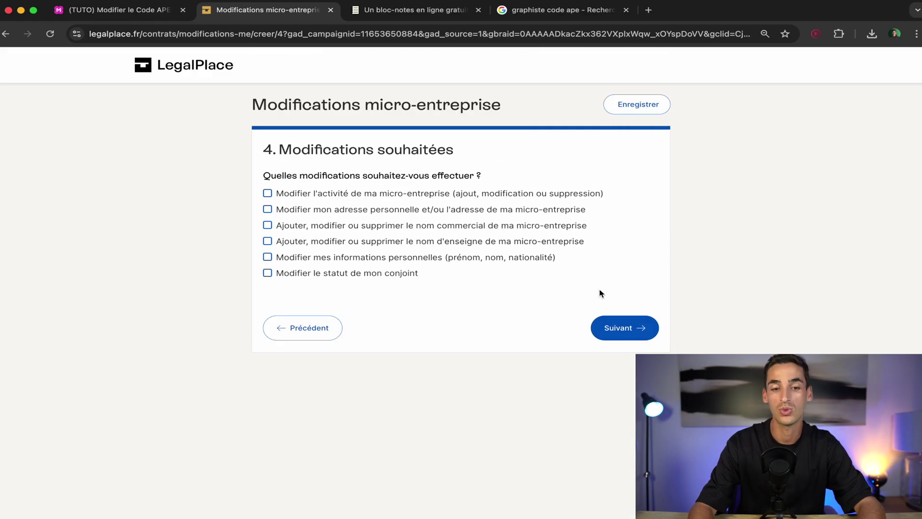
Tick 'Modifier l'activité de ma micro-entreprise', enter the e-mail address and validate the answers.
{"action": "left_click", "coordinate": [315, 197]}
{"action": "left_click", "coordinate": [613, 326]}
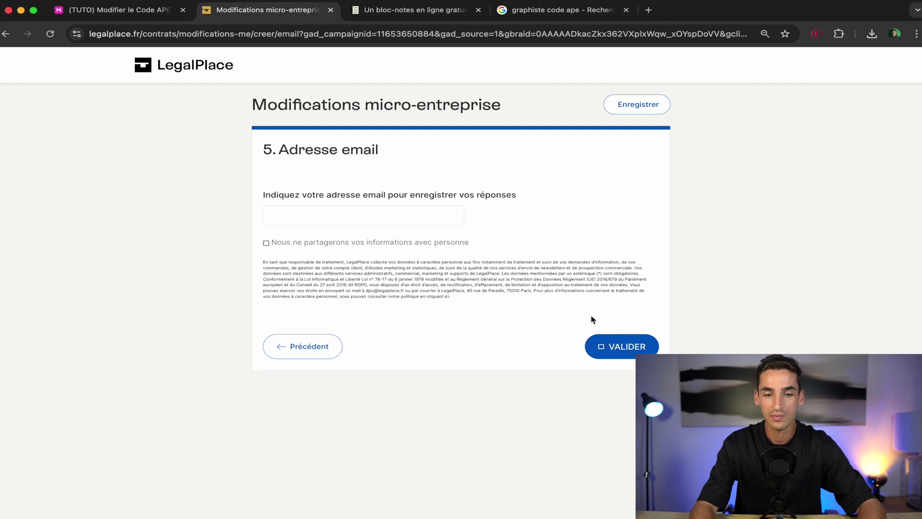
{"action": "left_click", "coordinate": [360, 214]}
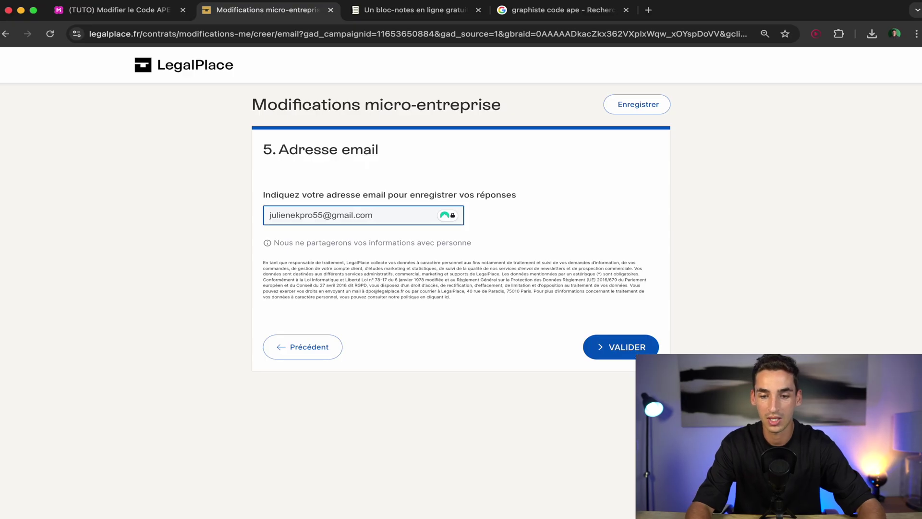
{"action": "left_click", "coordinate": [633, 350]}
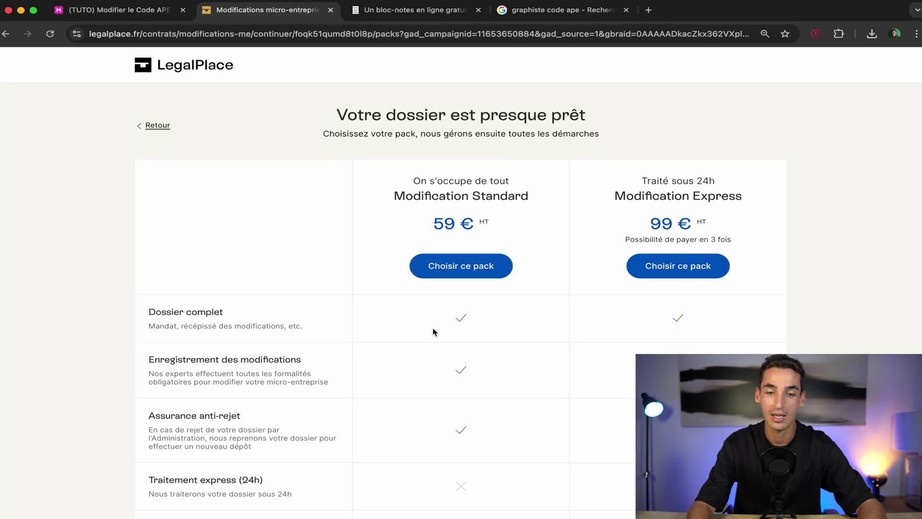
Choose the Modification Standard pack at 59 € HT.
{"action": "scroll", "coordinate": [433, 329], "scroll_direction": "down", "scroll_amount": 3}
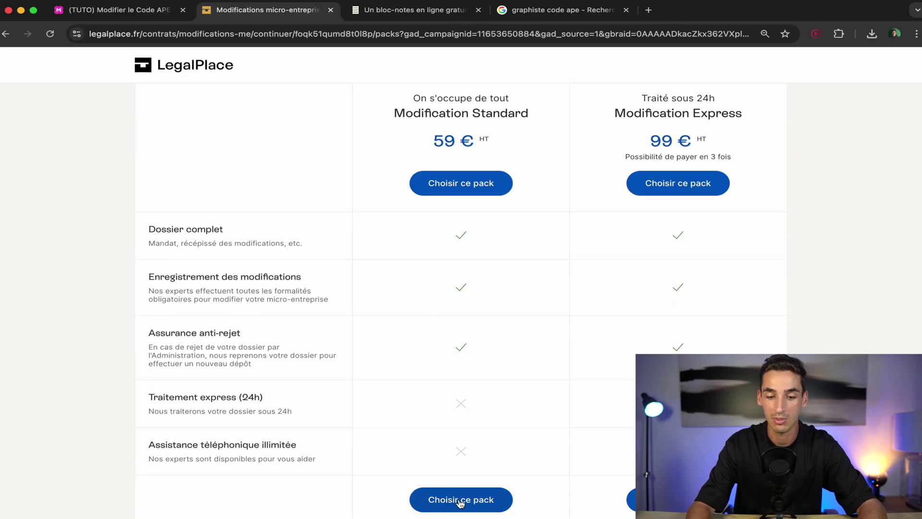
{"action": "left_click", "coordinate": [458, 501]}
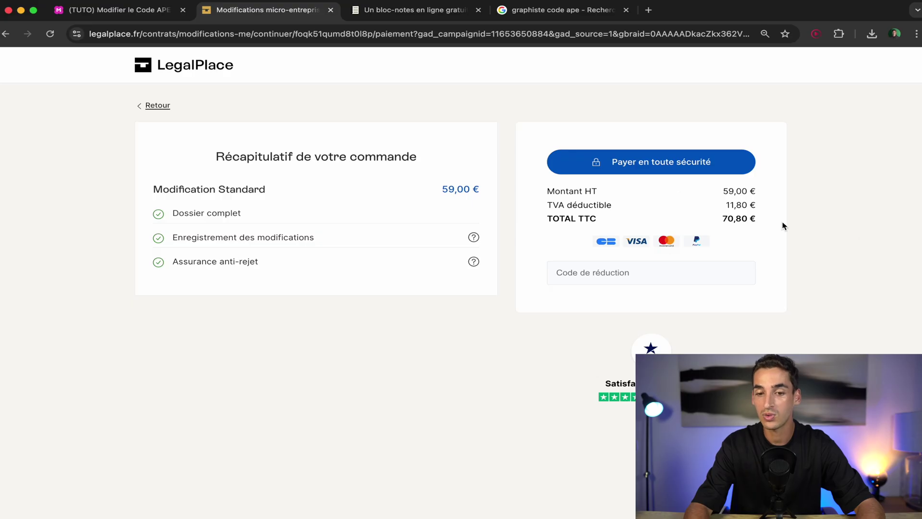
Apply the 15% discount code and pay securely for the order.
{"action": "left_click", "coordinate": [641, 272]}
{"action": "type", "text": "J"}
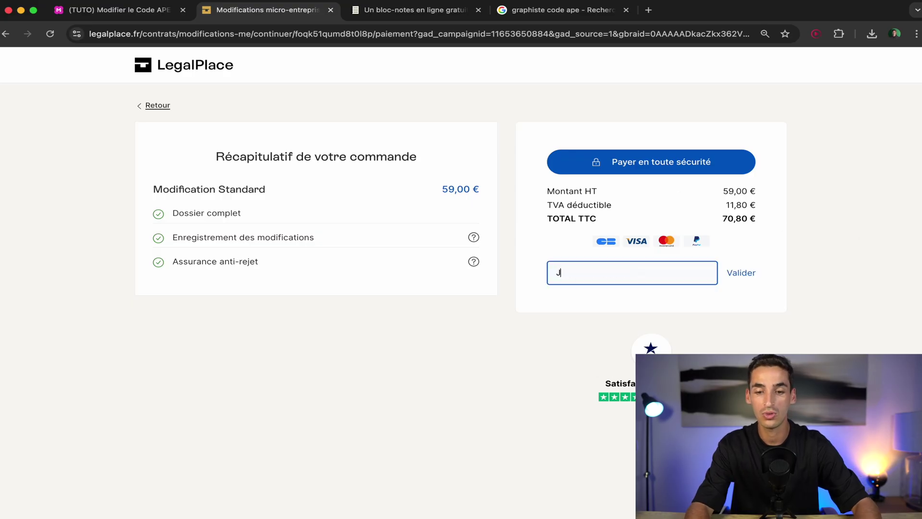
{"action": "type", "text": "ULIENEK"}
{"action": "left_click", "coordinate": [737, 274]}
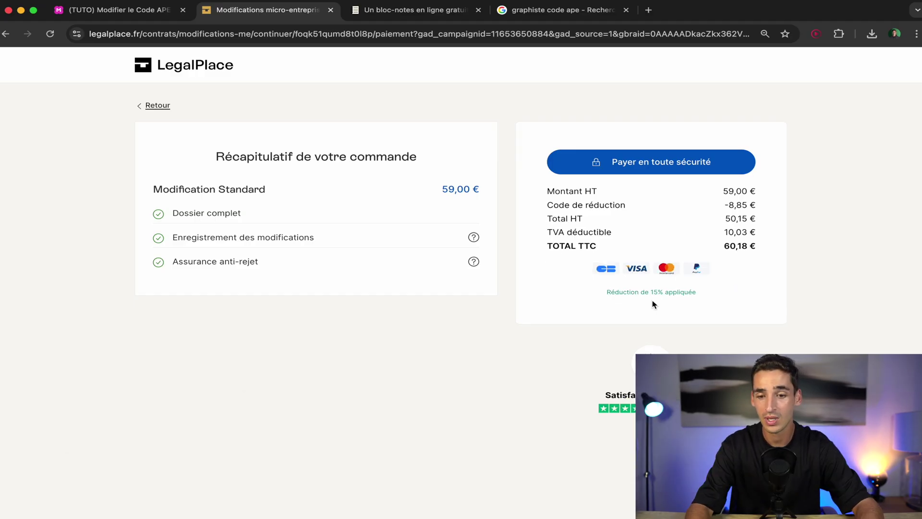
{"action": "left_click", "coordinate": [647, 168]}
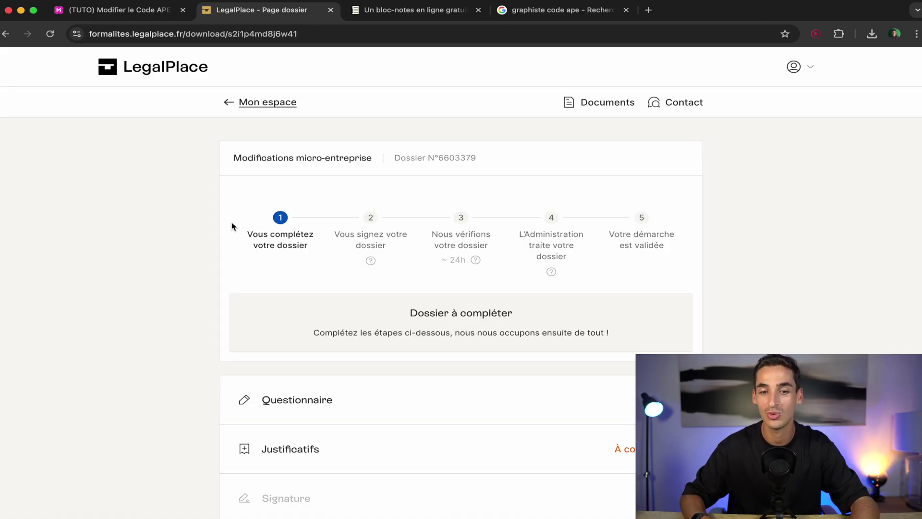
Expand the dossier's Questionnaire section and confirm 'Reprendre mon questionnaire'.
{"action": "scroll", "coordinate": [902, 274], "scroll_direction": "down", "scroll_amount": 2}
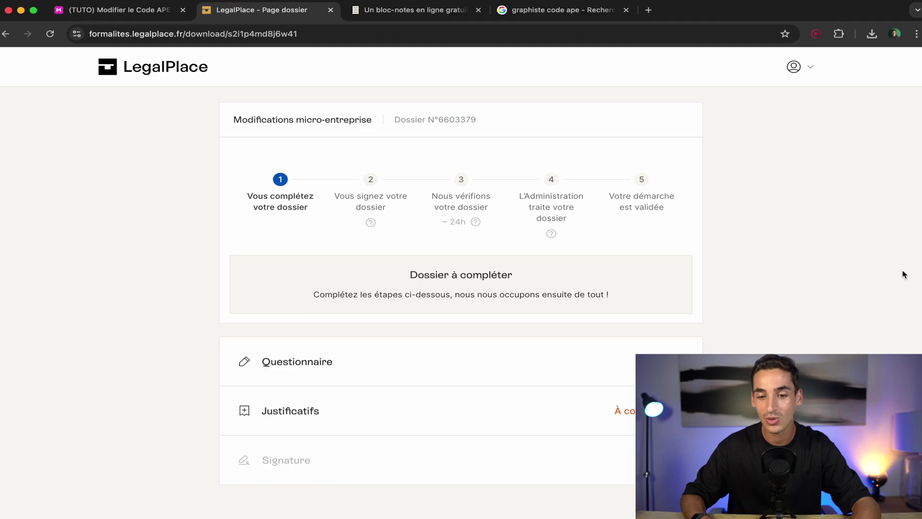
{"action": "left_click", "coordinate": [632, 363]}
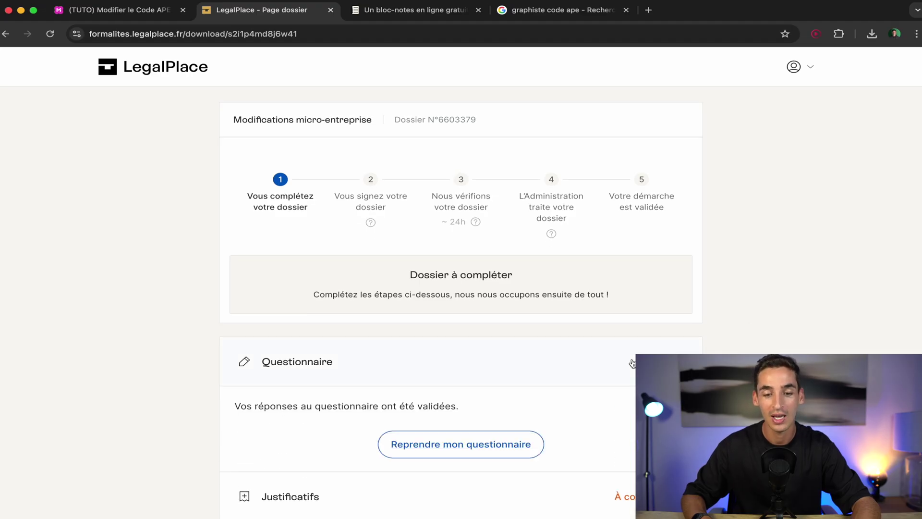
{"action": "scroll", "coordinate": [535, 399], "scroll_direction": "down", "scroll_amount": 2}
{"action": "left_click", "coordinate": [460, 368]}
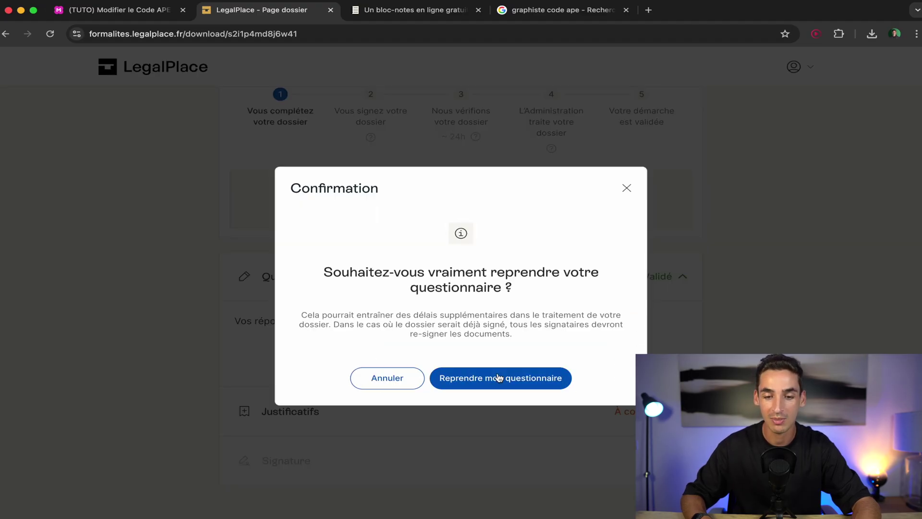
{"action": "left_click", "coordinate": [498, 378]}
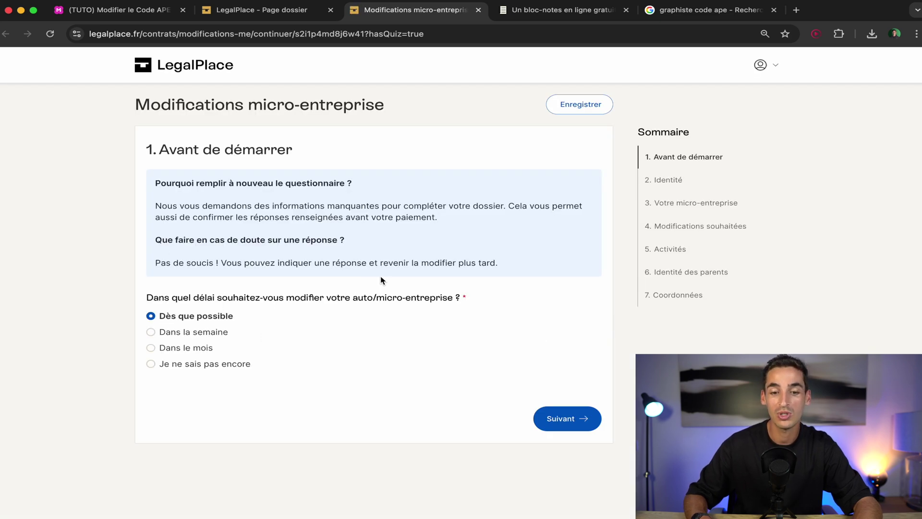
Go through the unchanged Identité, Votre micro-entreprise and Modifications souhaitées pages to step 5 'Activités'.
{"action": "left_click", "coordinate": [569, 425]}
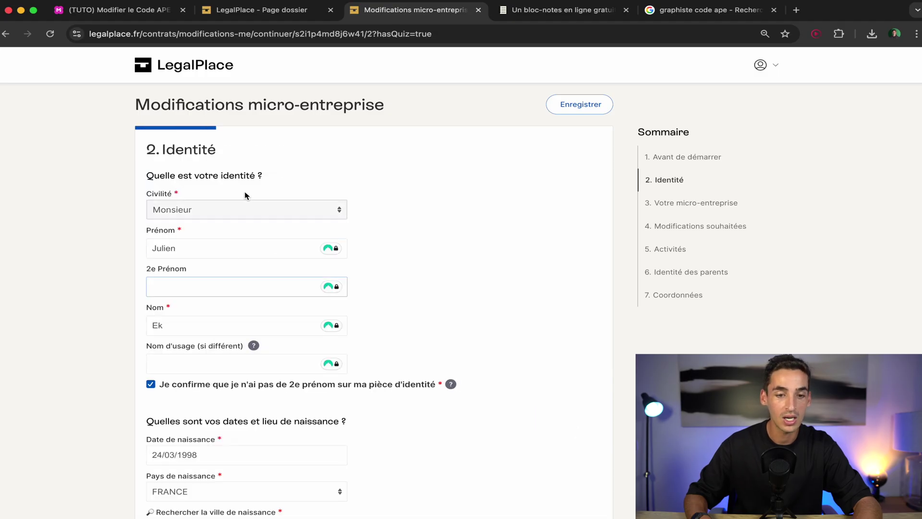
{"action": "scroll", "coordinate": [407, 362], "scroll_direction": "down", "scroll_amount": 4}
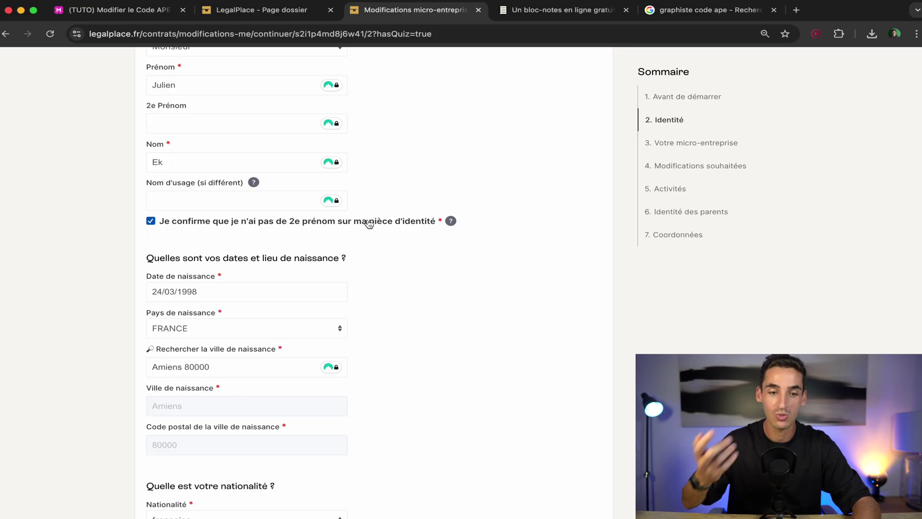
{"action": "scroll", "coordinate": [382, 294], "scroll_direction": "down", "scroll_amount": 1}
{"action": "scroll", "coordinate": [382, 293], "scroll_direction": "down", "scroll_amount": 2}
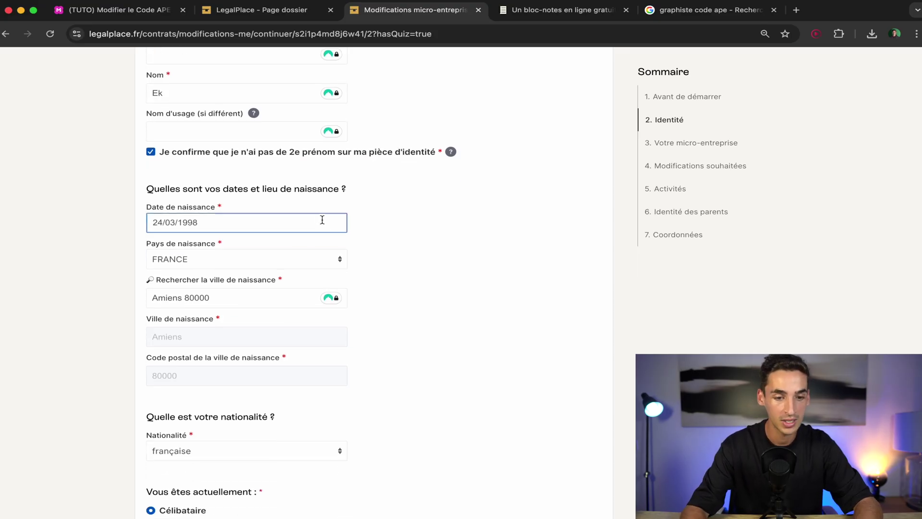
{"action": "scroll", "coordinate": [414, 375], "scroll_direction": "down", "scroll_amount": 2}
{"action": "scroll", "coordinate": [395, 317], "scroll_direction": "down", "scroll_amount": 4}
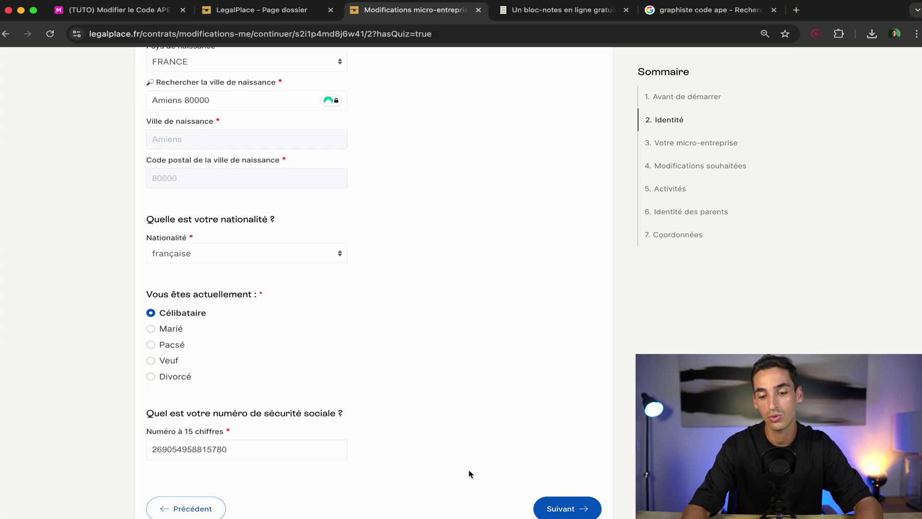
{"action": "left_click", "coordinate": [560, 507]}
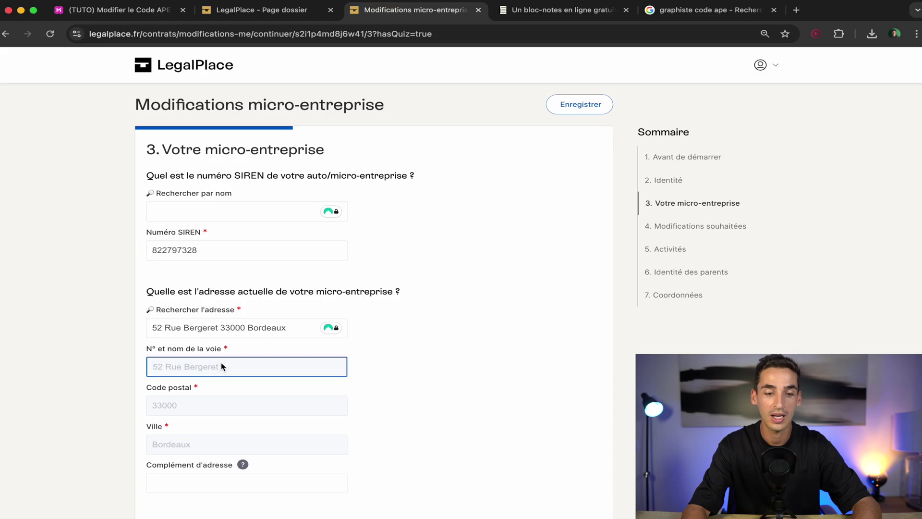
{"action": "scroll", "coordinate": [379, 437], "scroll_direction": "down", "scroll_amount": 3}
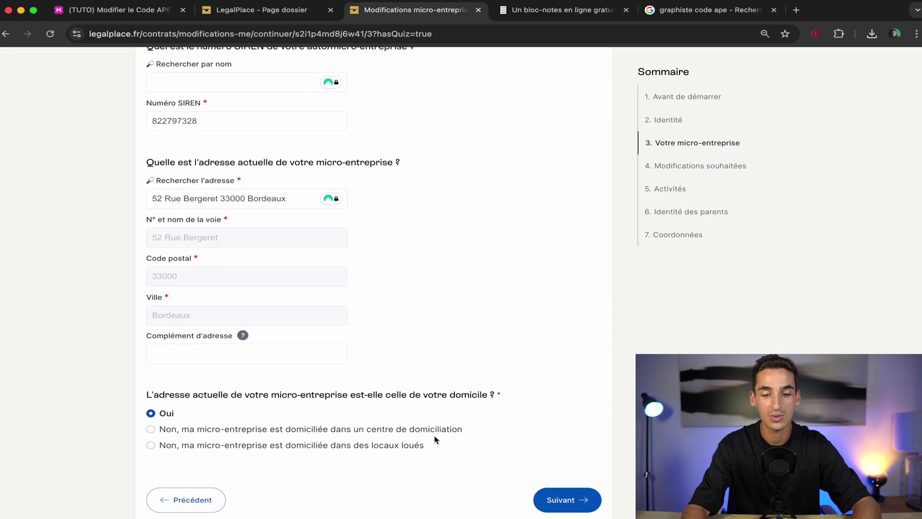
{"action": "left_click", "coordinate": [577, 500]}
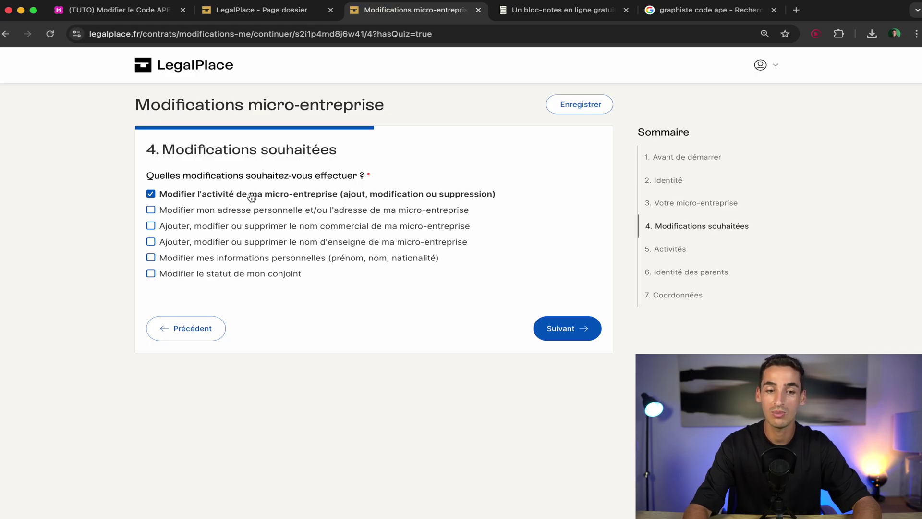
{"action": "left_click", "coordinate": [557, 337]}
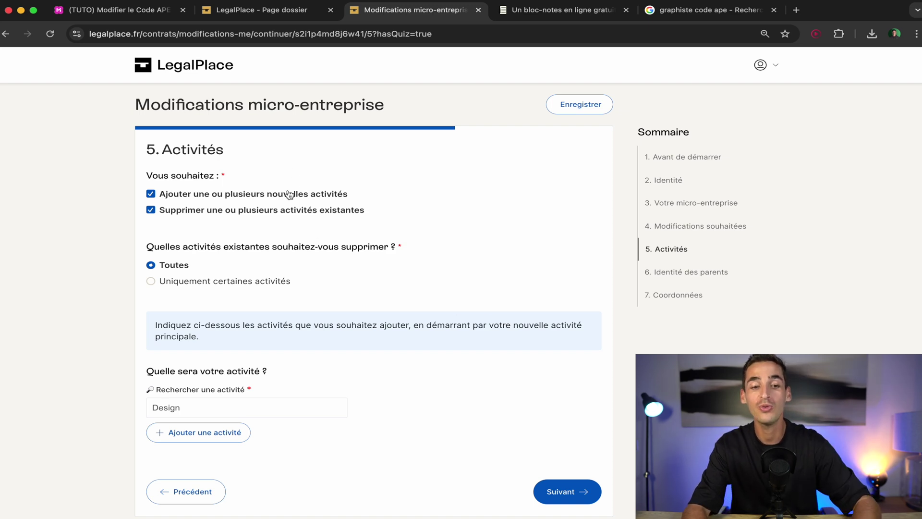
{"action": "left_click", "coordinate": [167, 197]}
{"action": "left_click", "coordinate": [167, 210]}
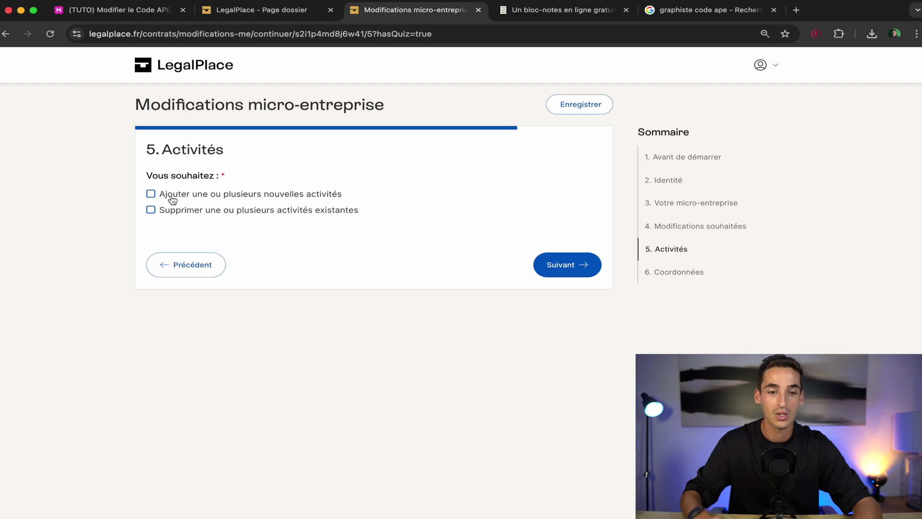
{"action": "left_click", "coordinate": [172, 197]}
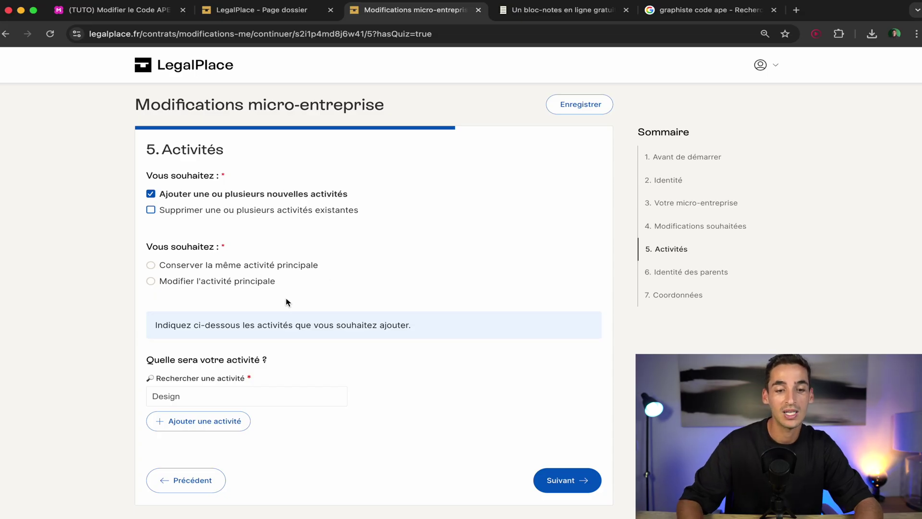
{"action": "left_click", "coordinate": [168, 215]}
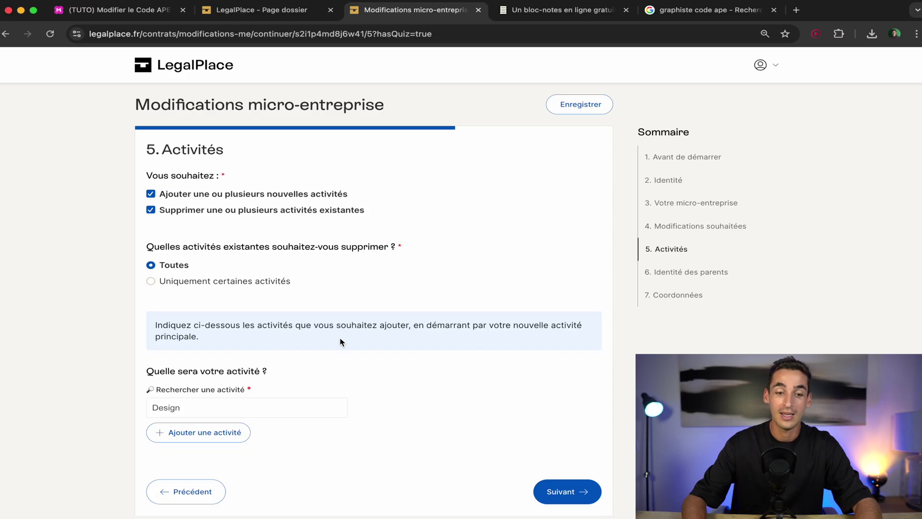
{"action": "scroll", "coordinate": [288, 387], "scroll_direction": "down", "scroll_amount": 1}
{"action": "left_click", "coordinate": [227, 393]}
{"action": "left_click", "coordinate": [251, 450]}
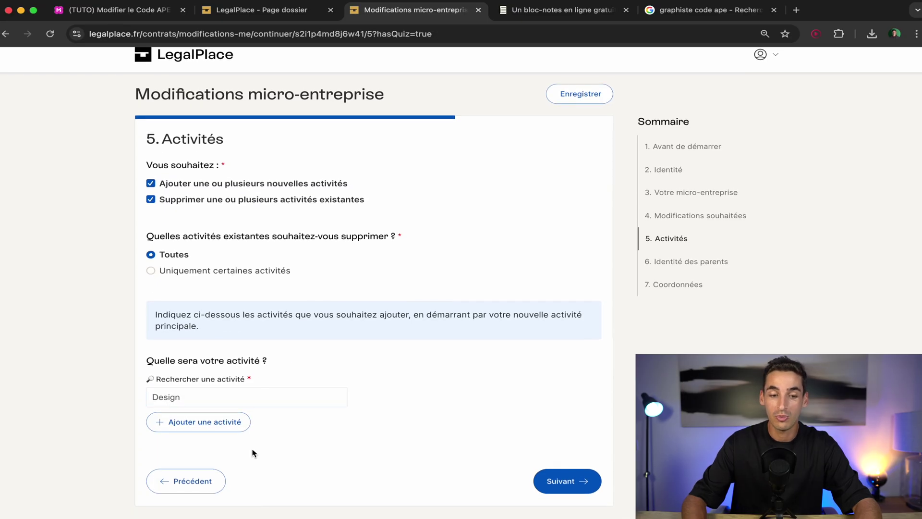
{"action": "left_click", "coordinate": [285, 399]}
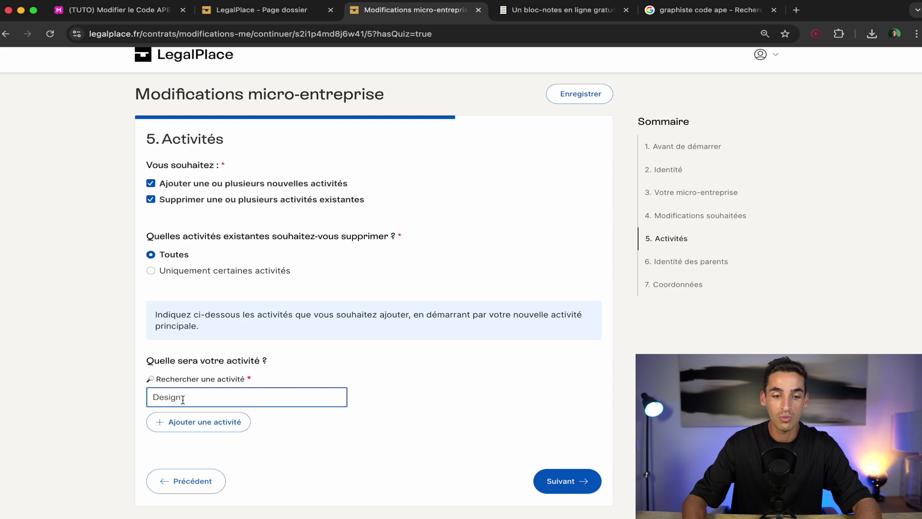
{"action": "left_click", "coordinate": [189, 421]}
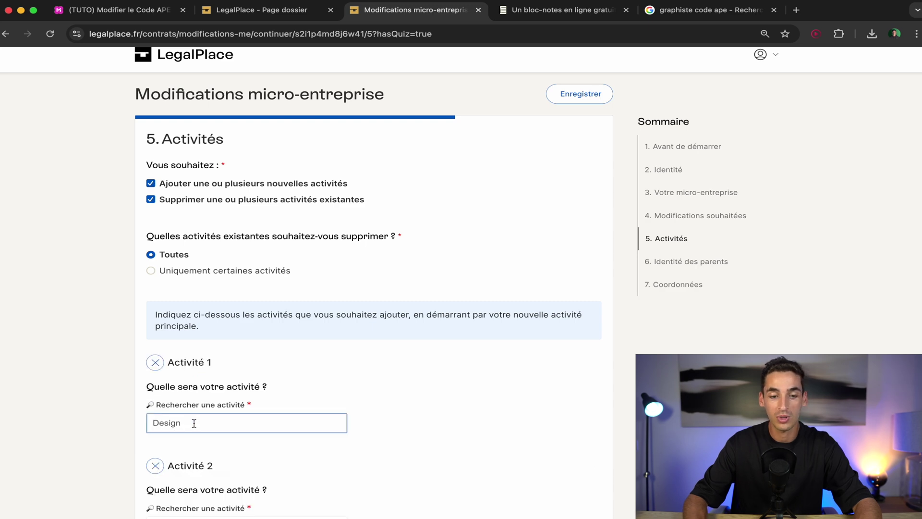
{"action": "scroll", "coordinate": [235, 461], "scroll_direction": "down", "scroll_amount": 3}
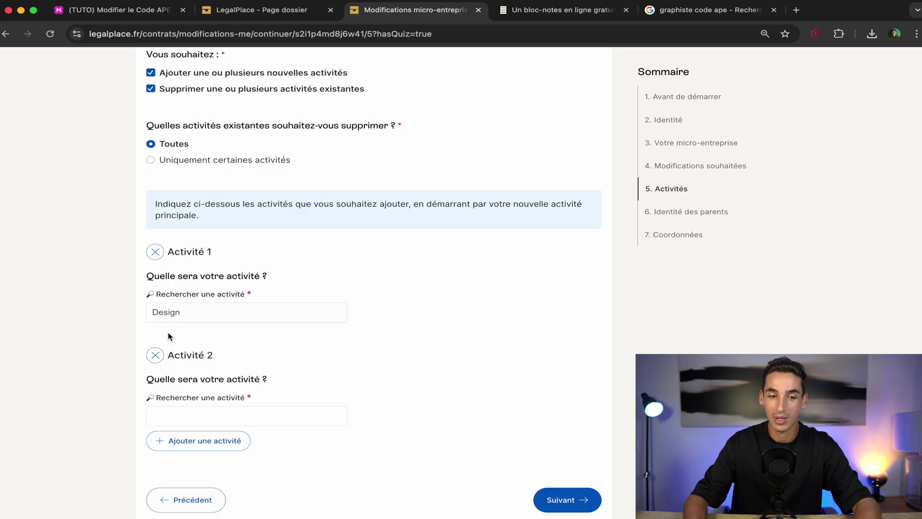
{"action": "left_click", "coordinate": [154, 355]}
{"action": "left_click", "coordinate": [191, 404]}
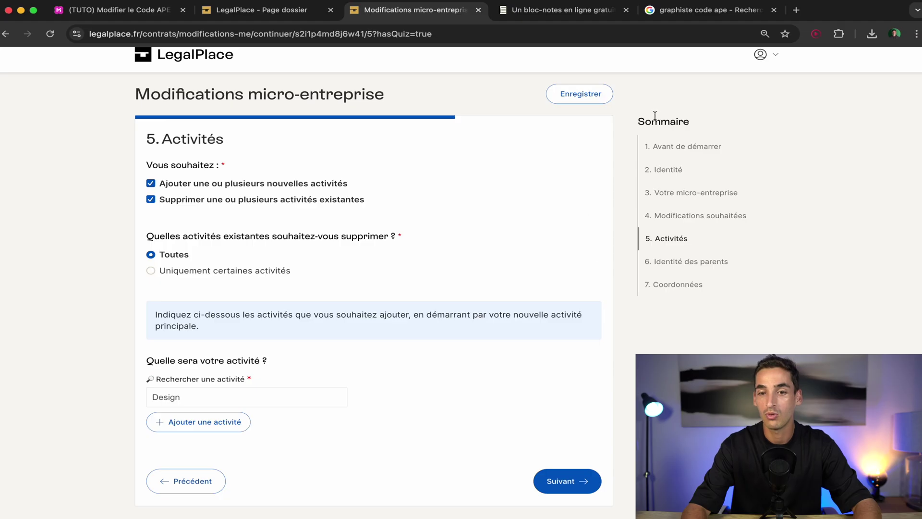
{"action": "left_click", "coordinate": [702, 14]}
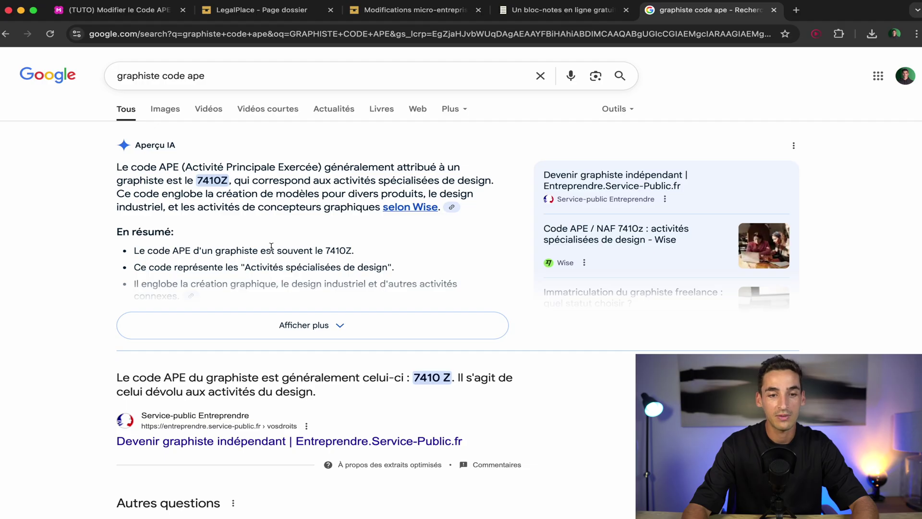
Find and select the graphic designer APE code 7410Z in the Google results.
{"action": "scroll", "coordinate": [337, 302], "scroll_direction": "down", "scroll_amount": 3}
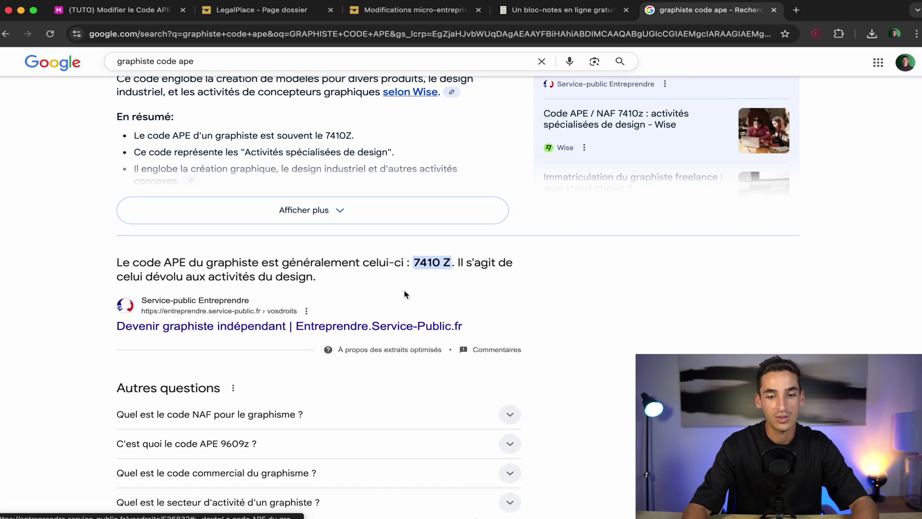
{"action": "scroll", "coordinate": [444, 272], "scroll_direction": "up", "scroll_amount": 3}
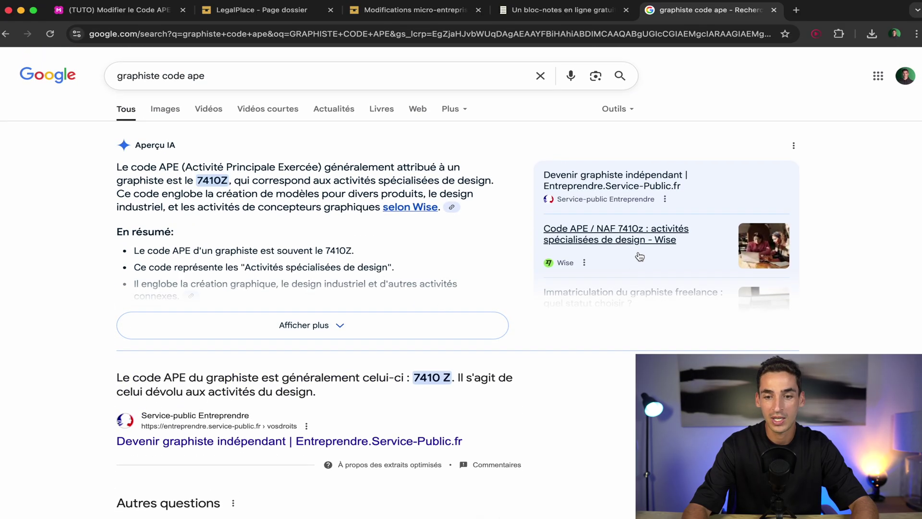
{"action": "scroll", "coordinate": [670, 243], "scroll_direction": "down", "scroll_amount": 10}
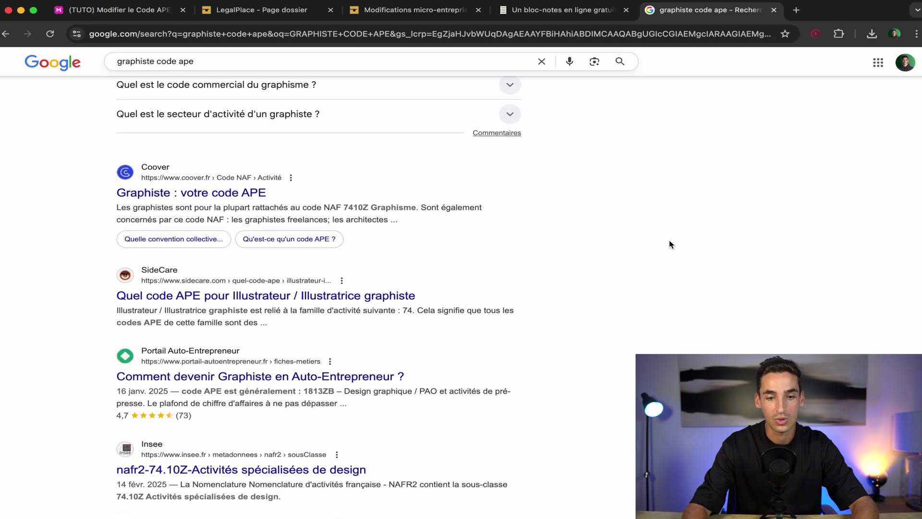
{"action": "double_click", "coordinate": [357, 202]}
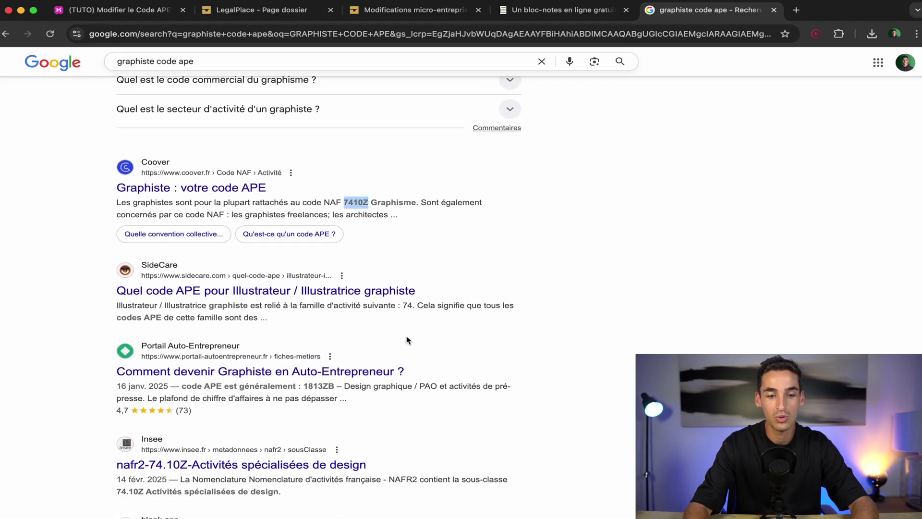
{"action": "scroll", "coordinate": [406, 336], "scroll_direction": "up", "scroll_amount": 10}
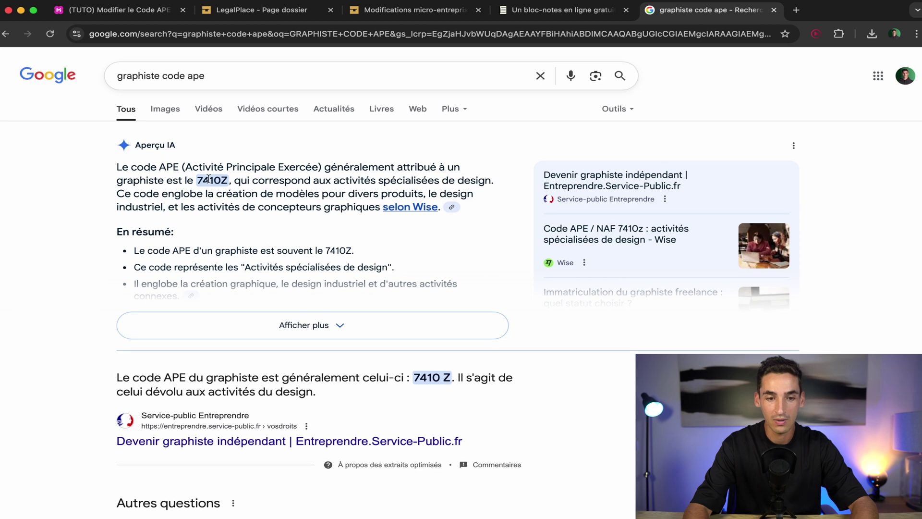
{"action": "double_click", "coordinate": [208, 180]}
{"action": "key", "text": "super+c"}
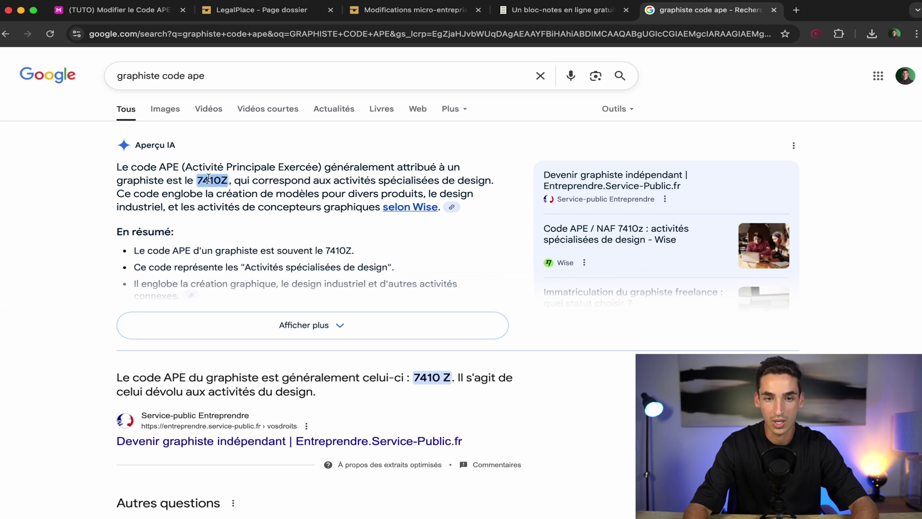
Clear 'Design' from LegalPlace's activity search field.
{"action": "left_click", "coordinate": [389, 11]}
{"action": "left_click", "coordinate": [193, 404]}
{"action": "double_click", "coordinate": [193, 404]}
{"action": "key", "text": "BackSpace"}
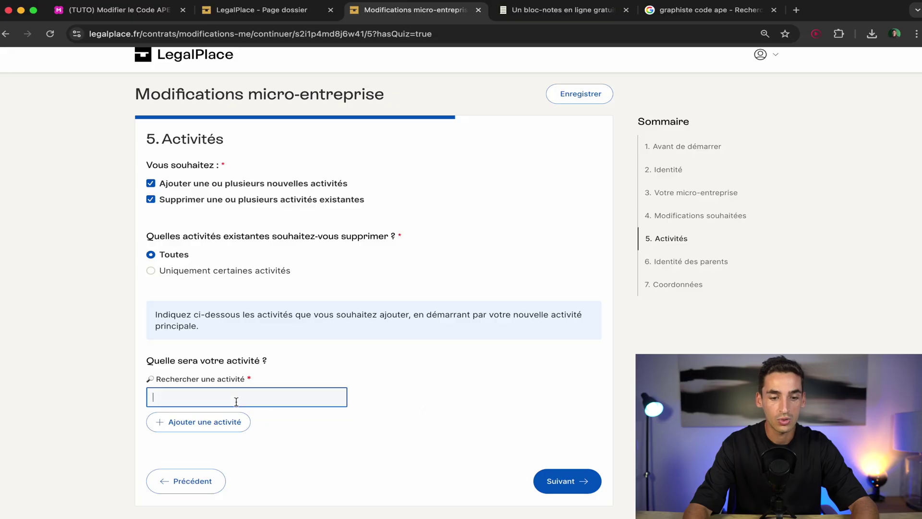
Search the activities for code 7410Z and browse the matching suggestions.
{"action": "key", "text": "super+v"}
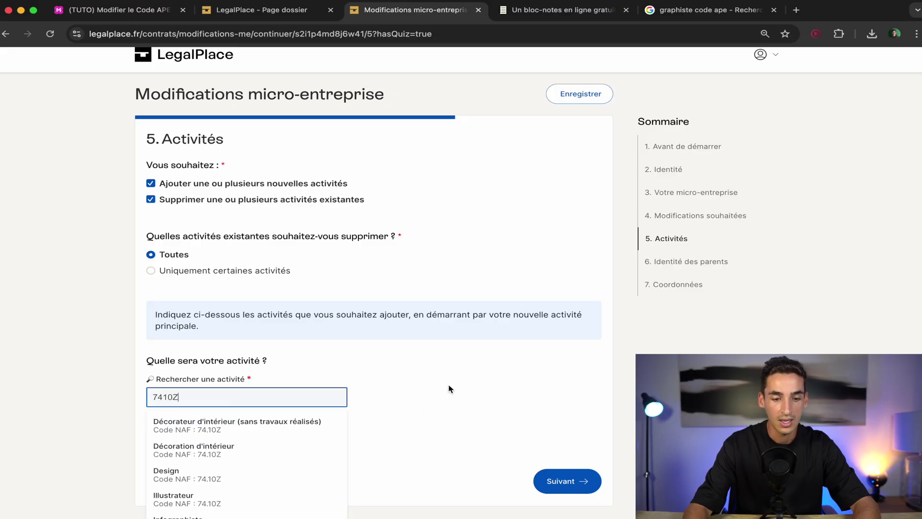
{"action": "scroll", "coordinate": [451, 389], "scroll_direction": "down", "scroll_amount": 1}
{"action": "scroll", "coordinate": [266, 437], "scroll_direction": "down", "scroll_amount": 3}
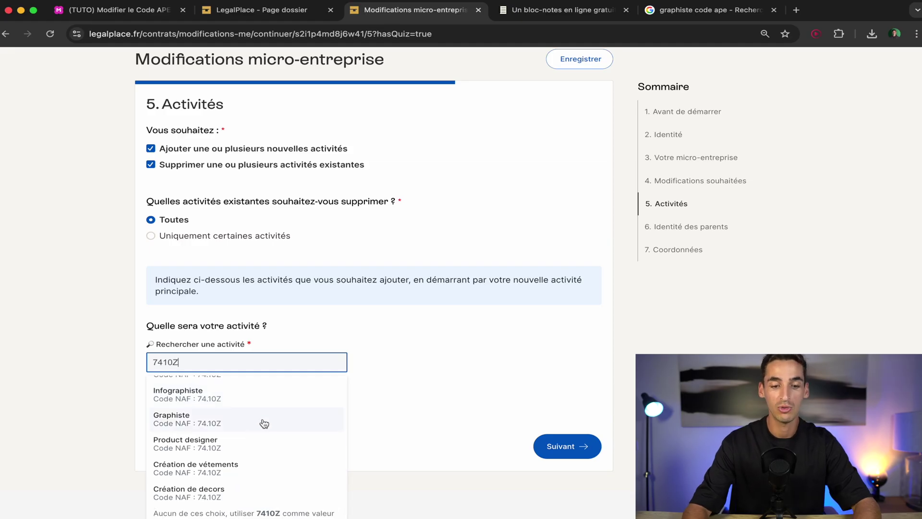
{"action": "scroll", "coordinate": [264, 423], "scroll_direction": "up", "scroll_amount": 1}
{"action": "scroll", "coordinate": [264, 423], "scroll_direction": "up", "scroll_amount": 4}
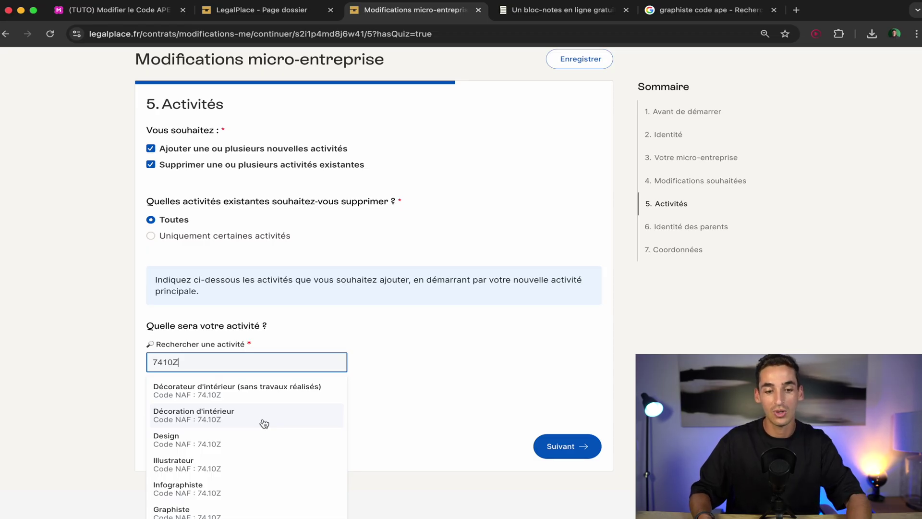
{"action": "scroll", "coordinate": [266, 441], "scroll_direction": "down", "scroll_amount": 2}
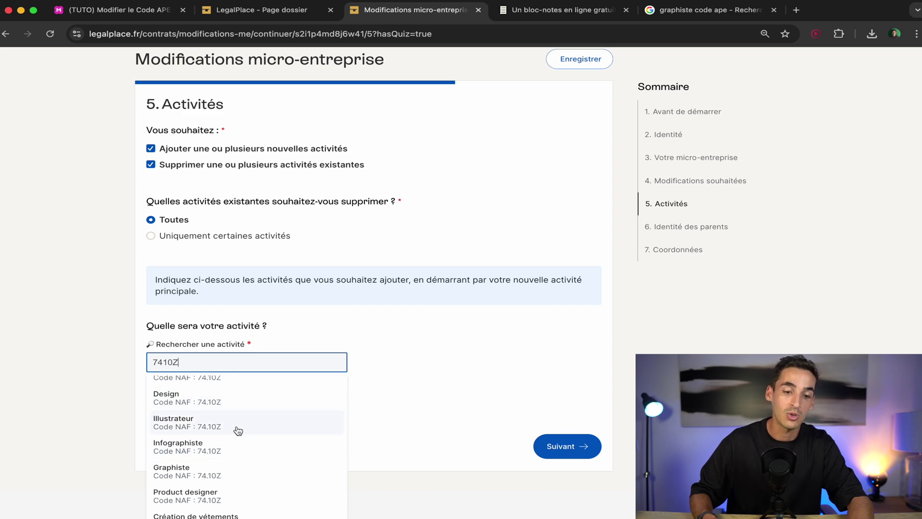
Choose Design (Code NAF 74.10Z) as the new activity and continue to the parents' identity step.
{"action": "left_click", "coordinate": [221, 404]}
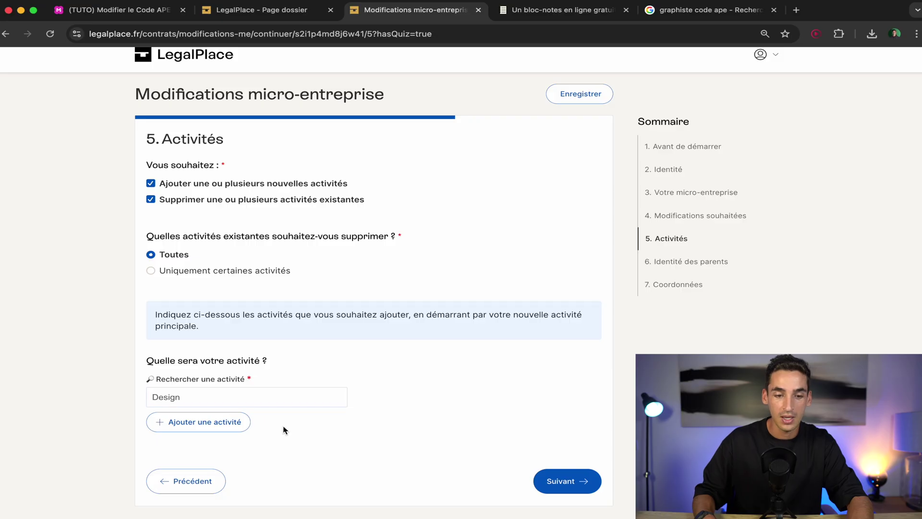
{"action": "left_click", "coordinate": [224, 400]}
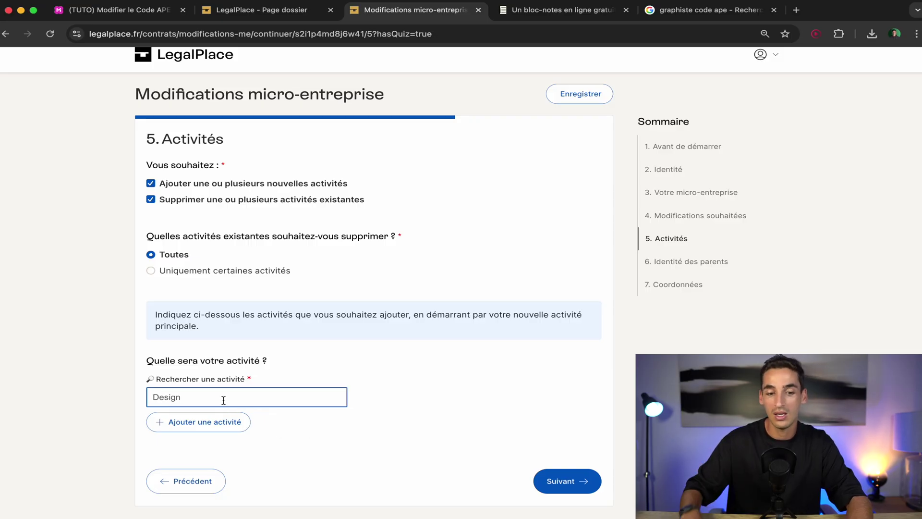
{"action": "left_click", "coordinate": [561, 487]}
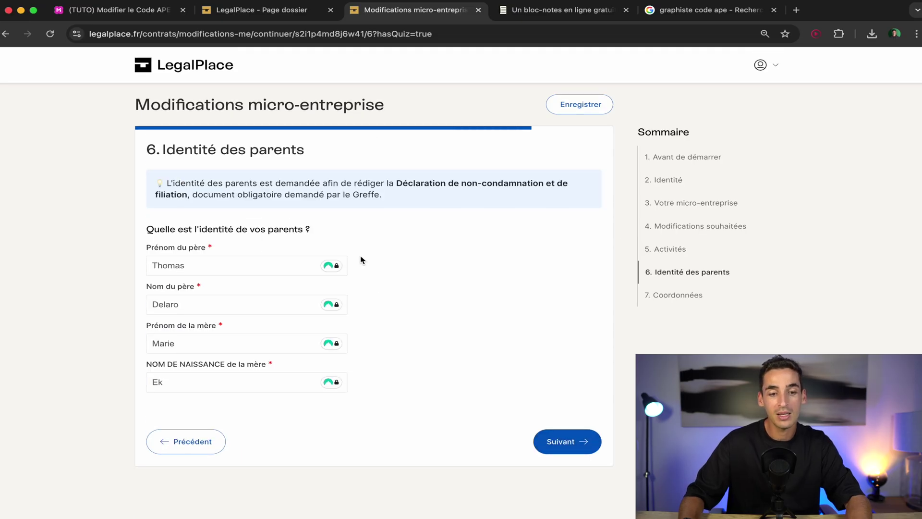
Skip past the parents' identity, validate the contact details, and check the dossier shows Validé.
{"action": "left_click", "coordinate": [564, 441]}
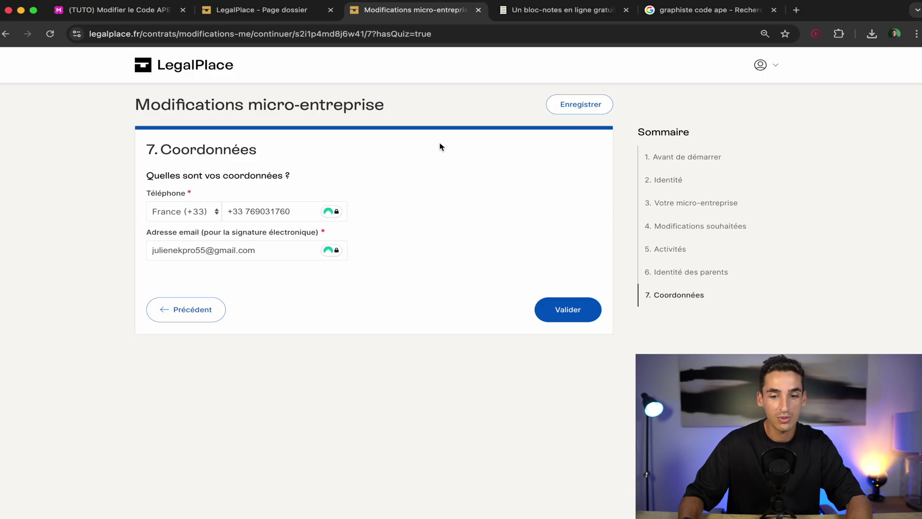
{"action": "left_click", "coordinate": [567, 310]}
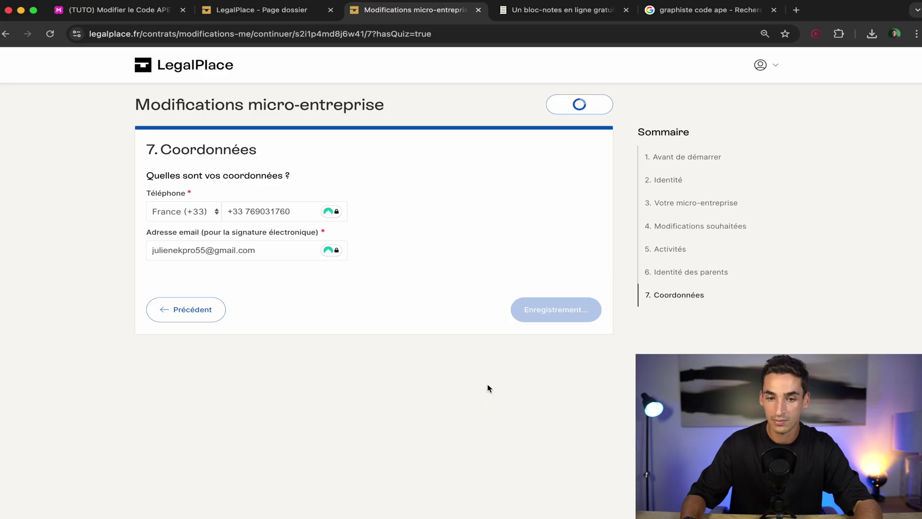
{"action": "scroll", "coordinate": [477, 304], "scroll_direction": "down", "scroll_amount": 4}
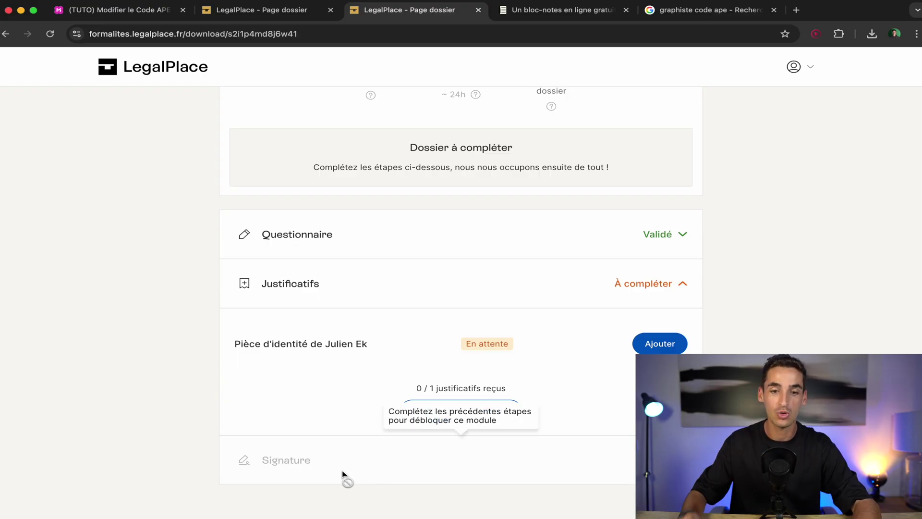
{"action": "scroll", "coordinate": [342, 469], "scroll_direction": "up", "scroll_amount": 2}
{"action": "scroll", "coordinate": [342, 469], "scroll_direction": "down", "scroll_amount": 2}
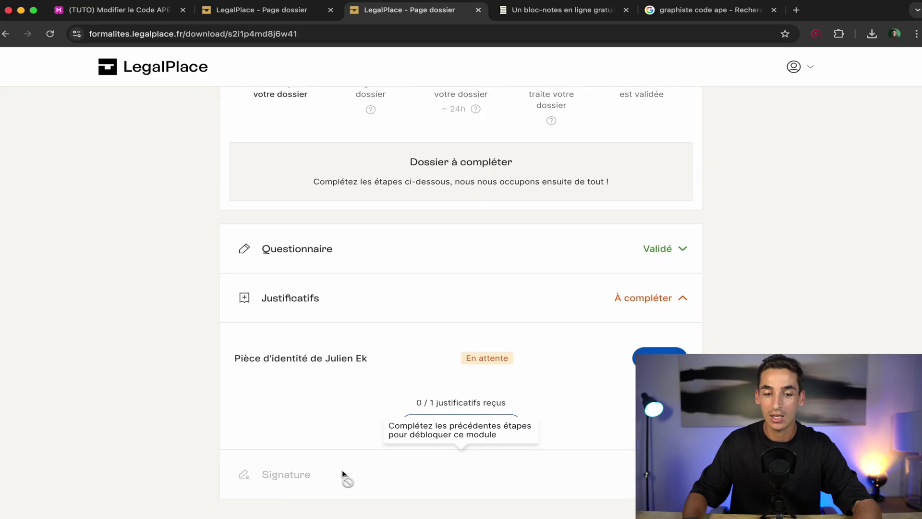